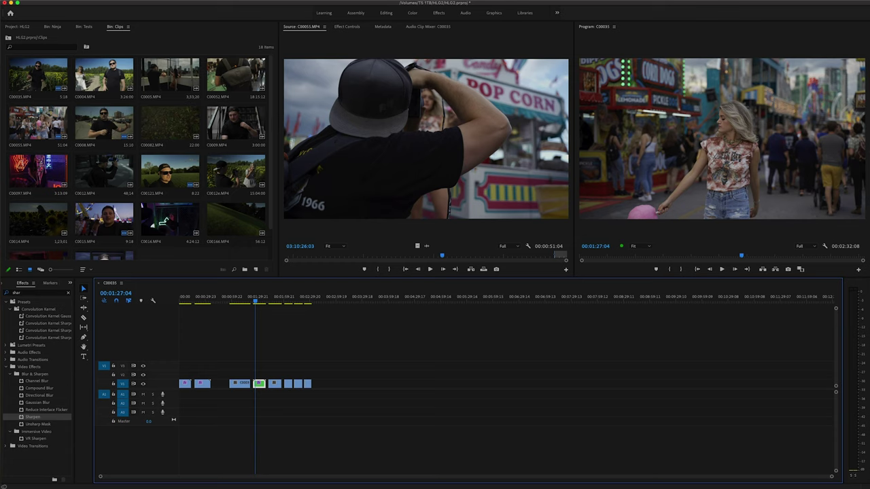
Step: Switch to the Color workspace and lower the carnival clip's Blacks to -0.7 and Shadows to -3.4
left_click(413, 12)
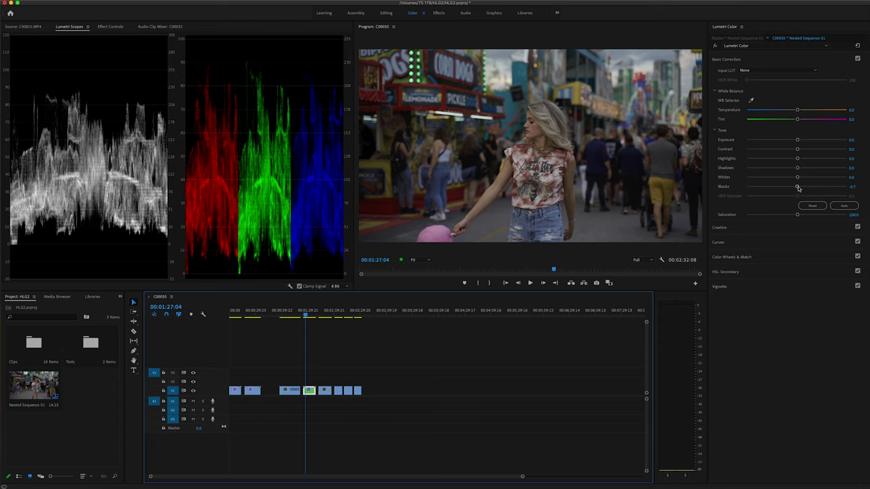
left_click_drag(797, 186, 796, 188)
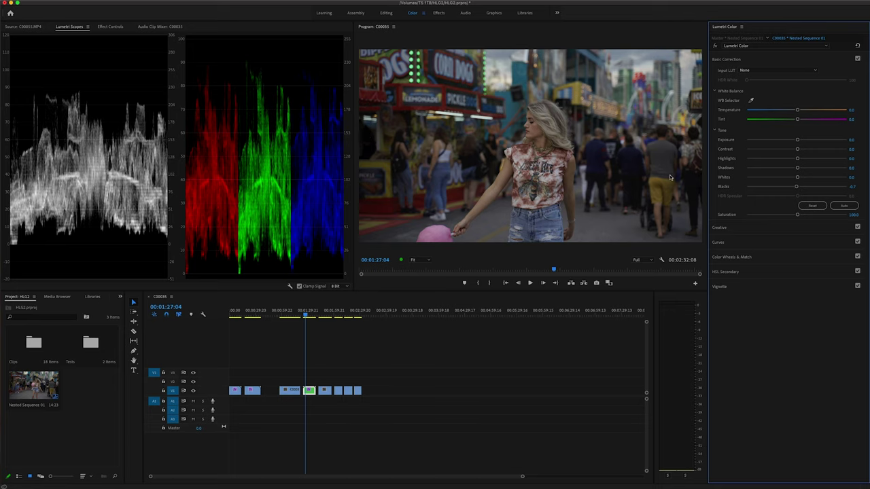
left_click_drag(800, 169, 808, 151)
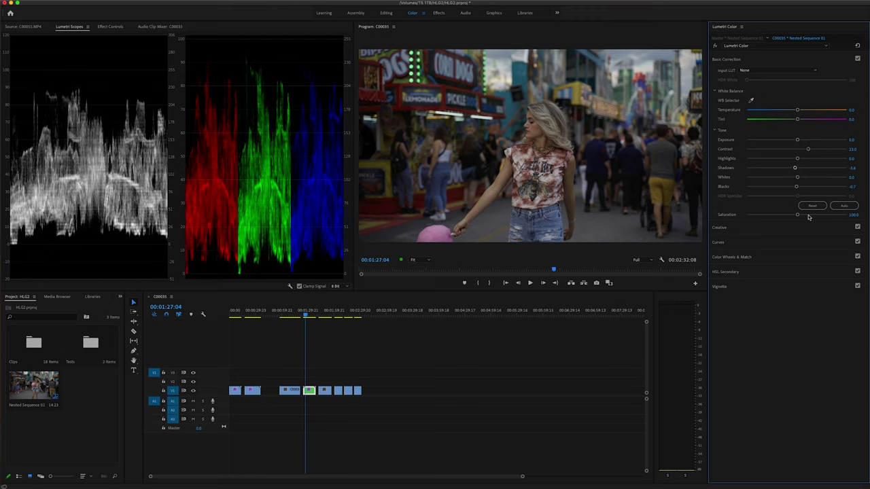
Step: Raise the carnival clip's Lumetri Saturation from 100 to 120
left_click(853, 214)
type("120")
key("Return")
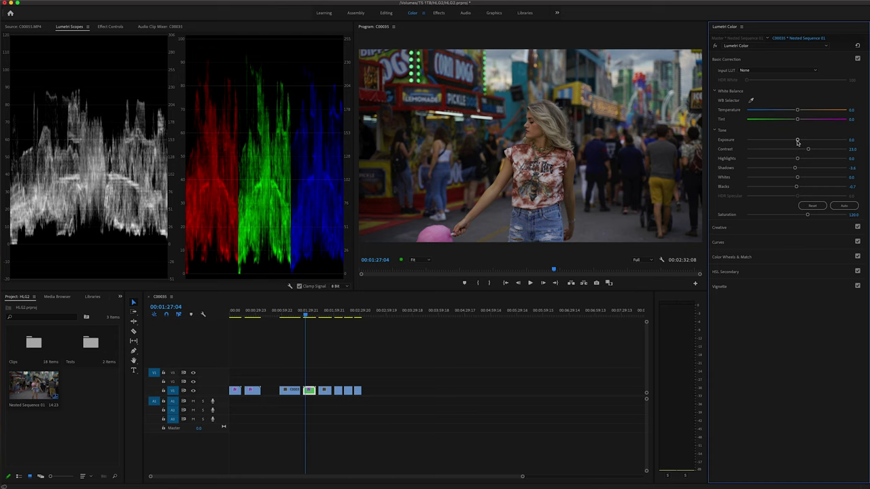
Step: Try higher Exposure values, settle the carnival clip at 0.7, and play the sequence to review
left_click_drag(797, 140, 802, 140)
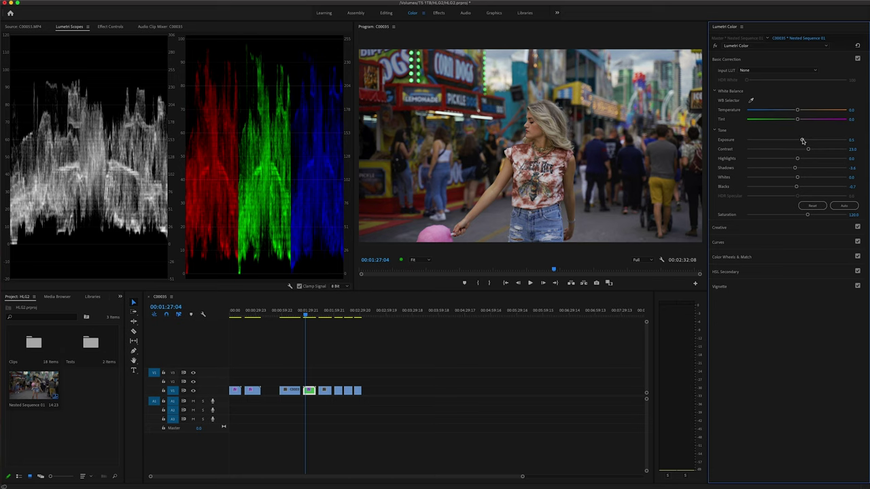
left_click_drag(802, 140, 803, 140)
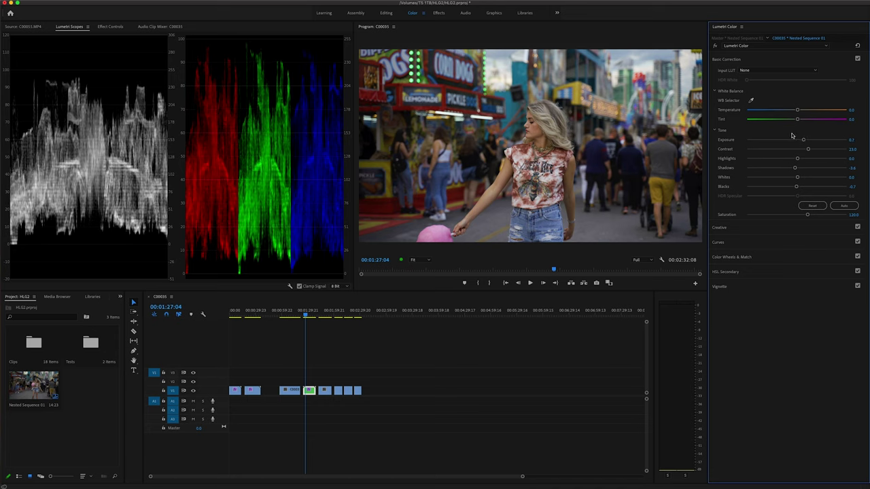
left_click_drag(803, 140, 807, 141)
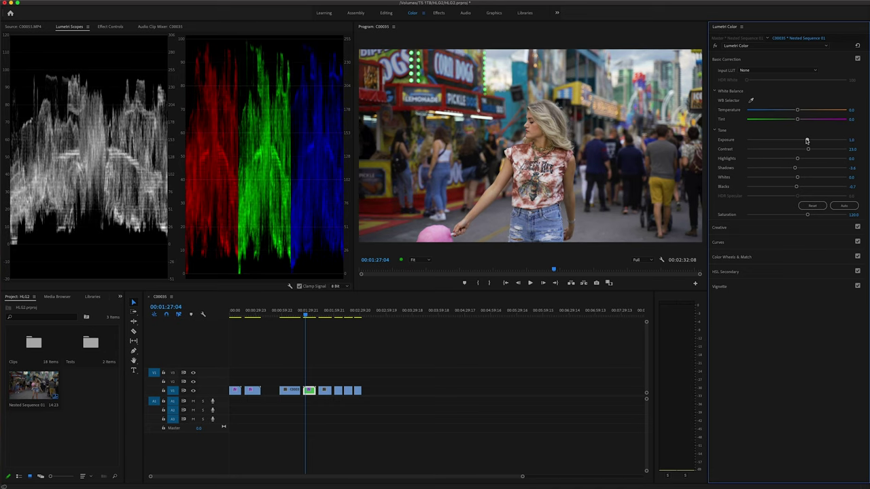
left_click_drag(807, 141, 809, 141)
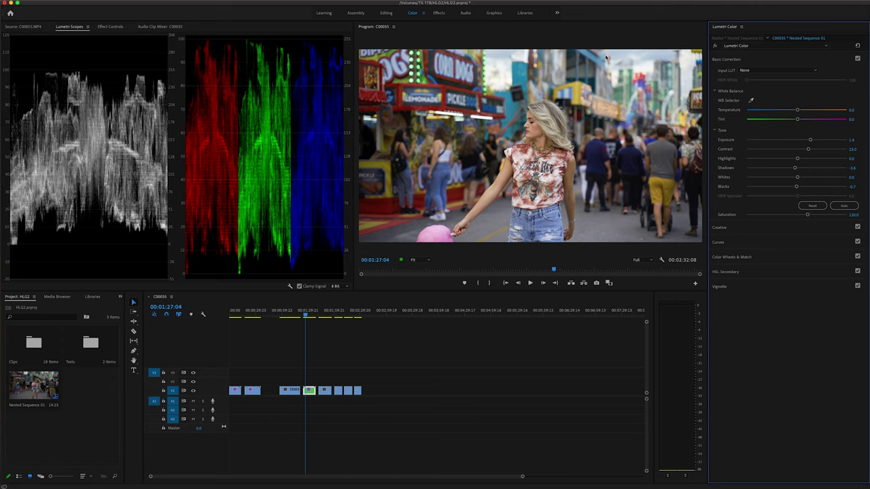
left_click_drag(810, 140, 803, 140)
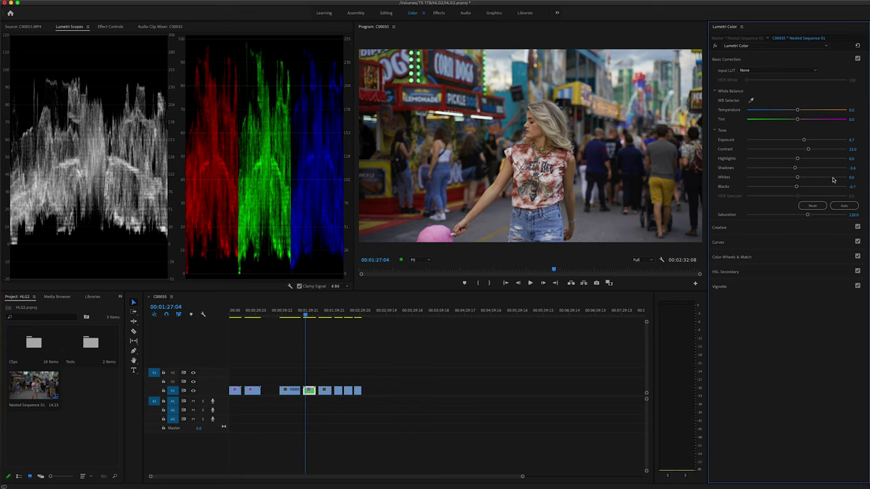
key("space")
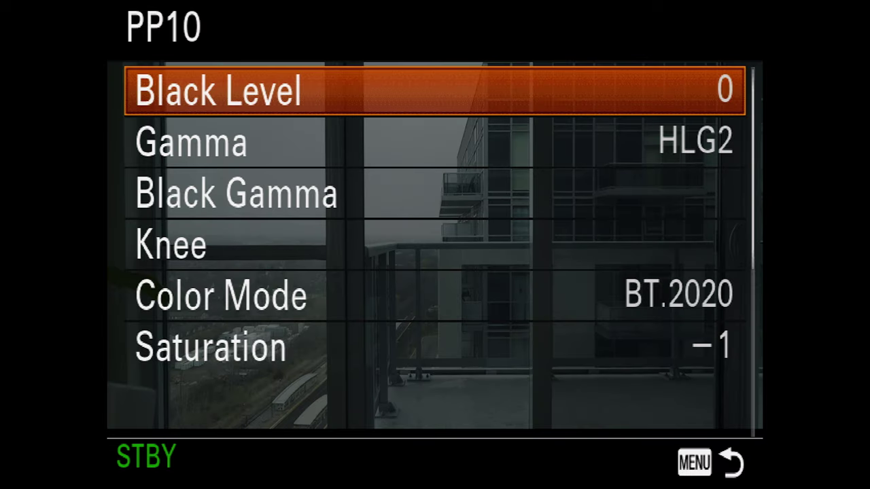
Step: Move down past Gamma and Black Gamma to Color Mode (BT.2020) and open its options
key("Down")
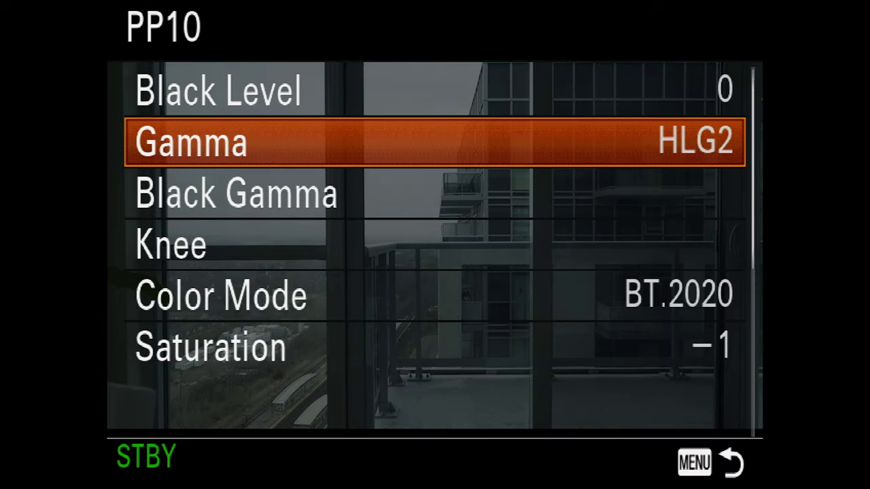
key("Down")
key("Down")
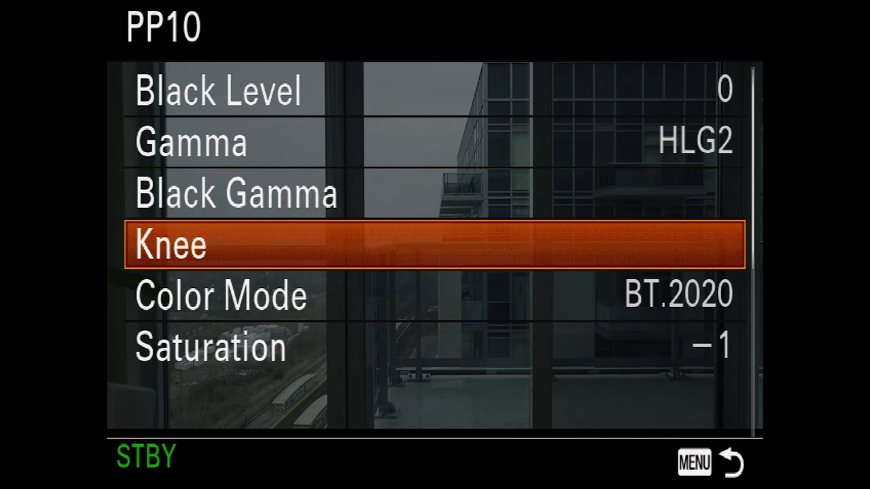
key("Down")
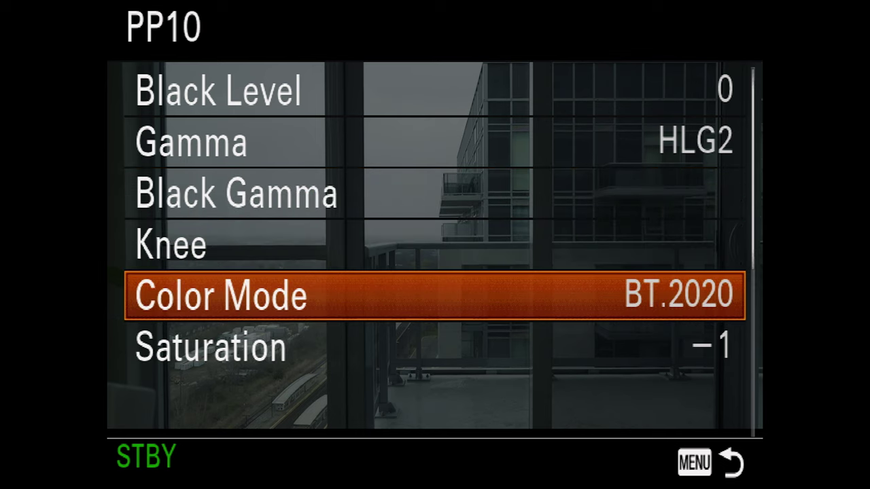
key("Return")
key("Down")
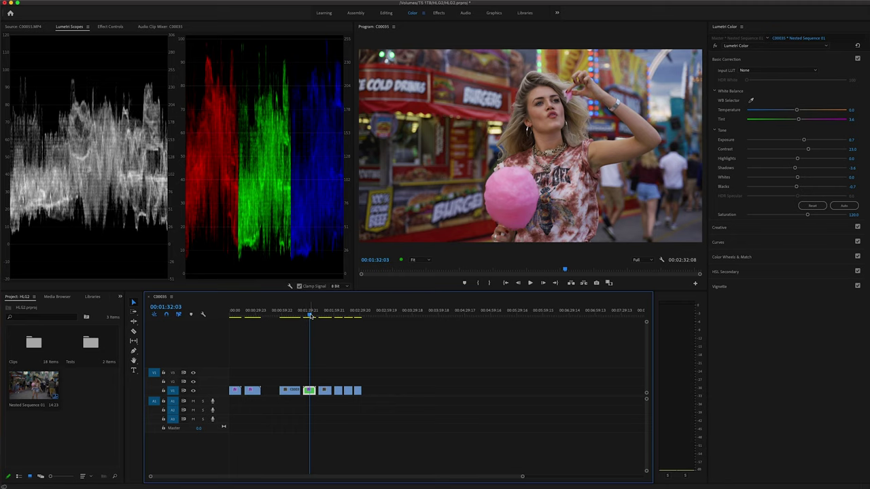
Step: Move the playhead onto the C0008.MP4 parking-lot clip at 01:46:04
left_click(318, 313)
left_click_drag(320, 314, 322, 313)
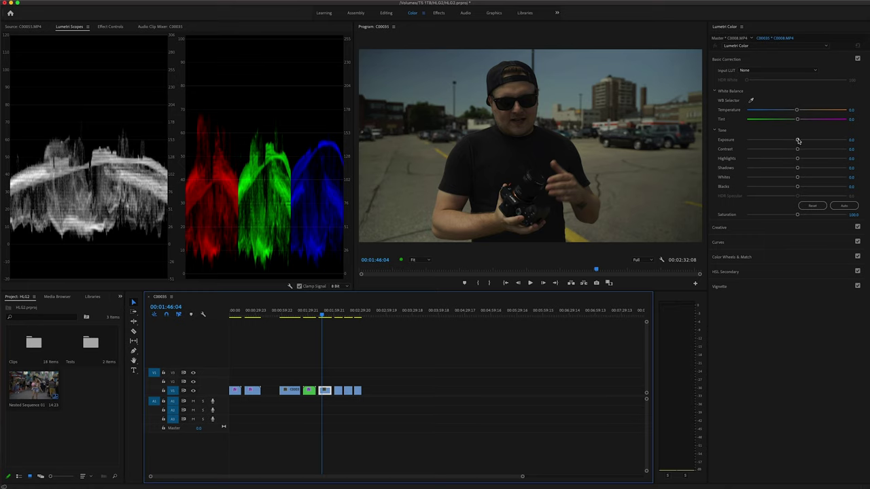
Step: Raise the parking-lot clip's Exposure, lower Blacks and Shadows, set Saturation 120, and cool Temperature slightly
left_click_drag(798, 141, 819, 140)
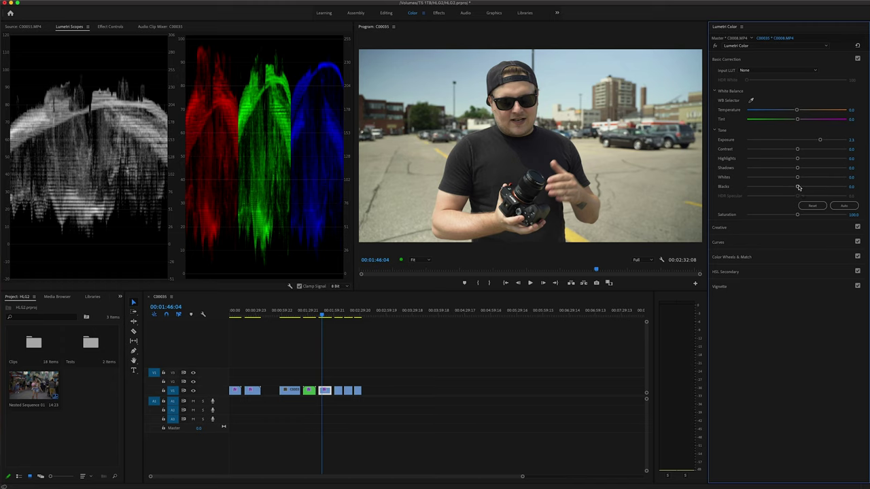
left_click_drag(799, 187, 798, 187)
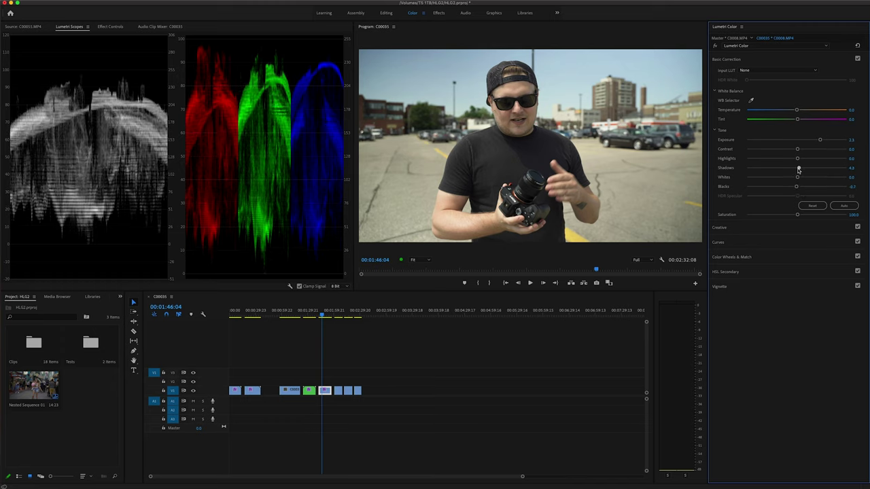
left_click_drag(798, 169, 806, 150)
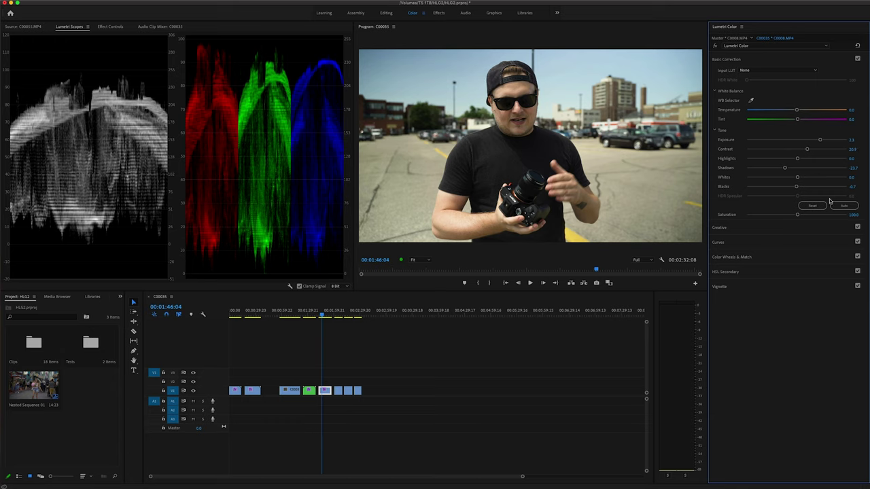
left_click(851, 215)
type("120")
key("Return")
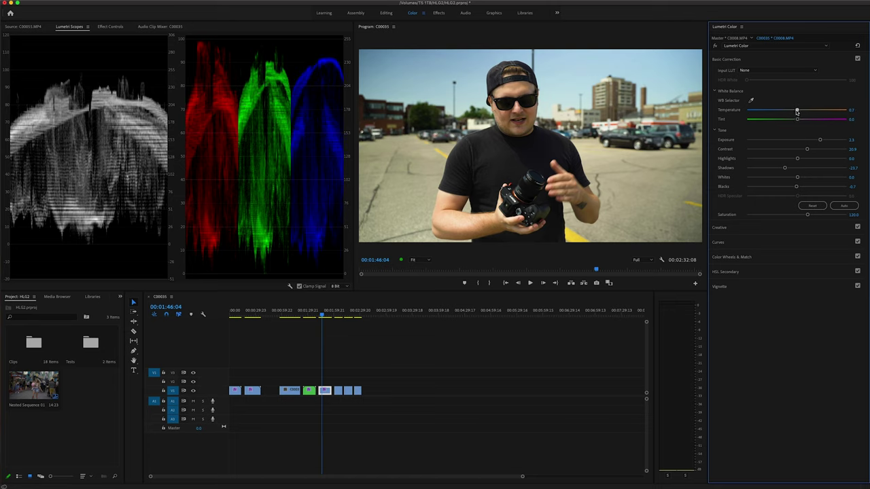
left_click_drag(798, 111, 794, 109)
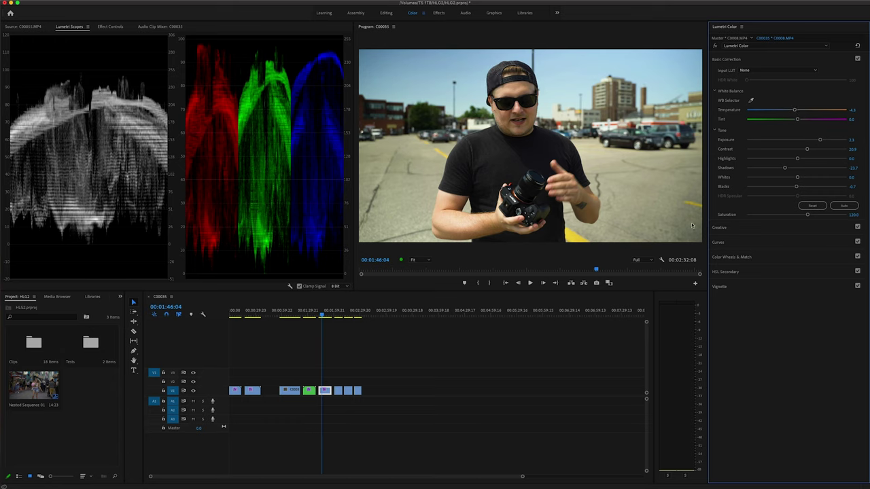
Step: Push the parking-lot clip's Exposure higher and play it in a maximised Program Monitor
left_click(726, 258)
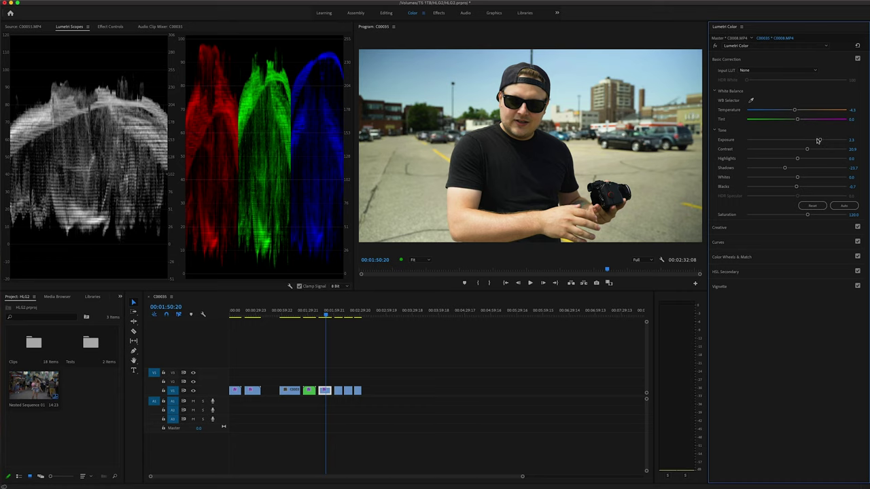
left_click_drag(818, 141, 826, 141)
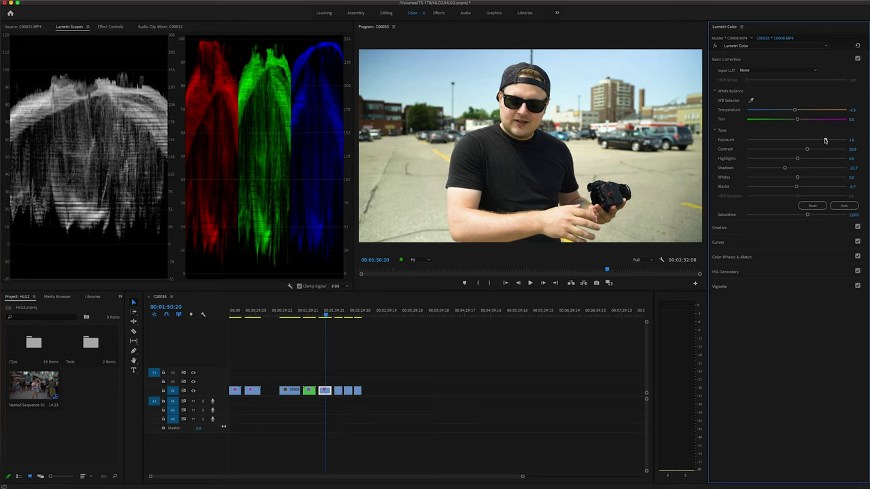
key("grave")
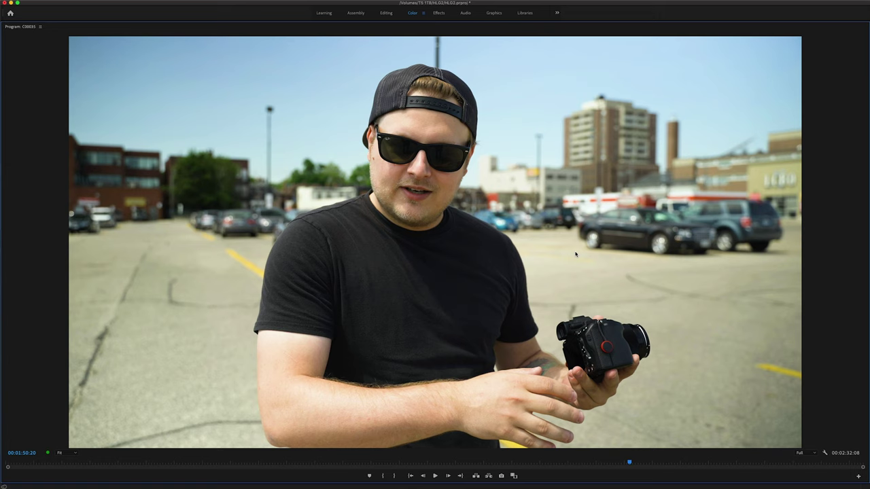
key("space")
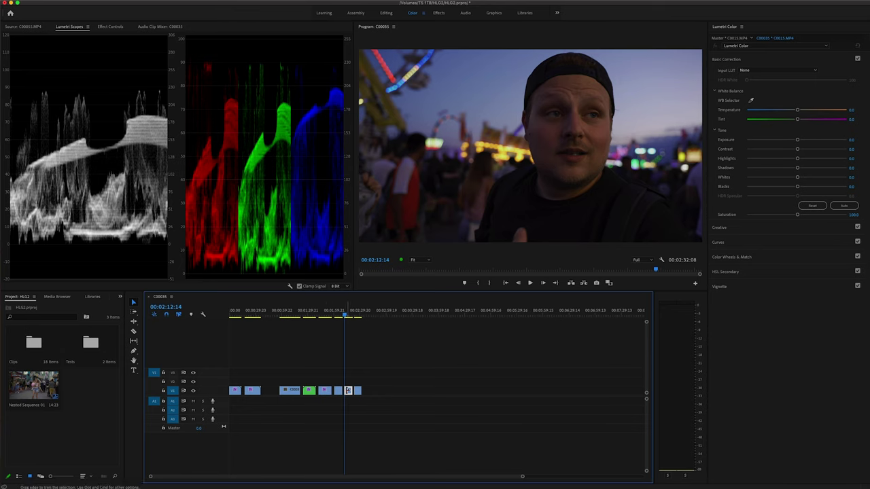
Step: Set the carnival clip's Exposure to 2, ease it back to 1.6, and deepen its shadows
left_click(851, 140)
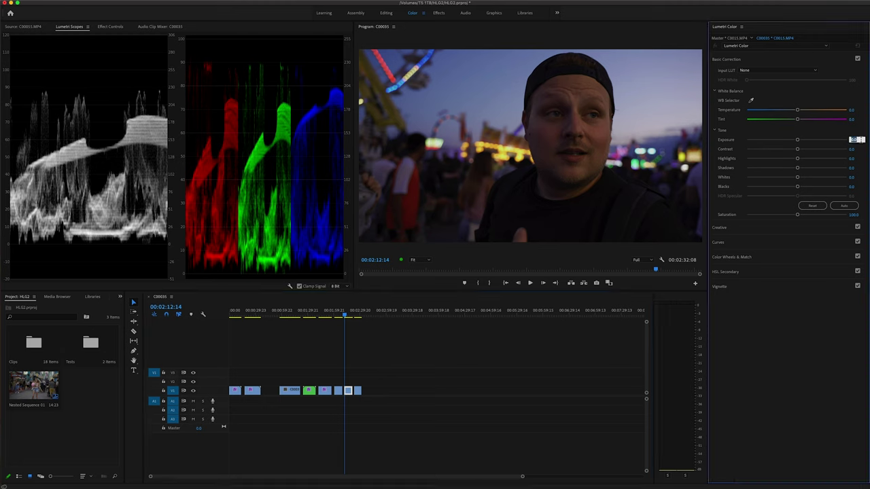
type("2")
key("Return")
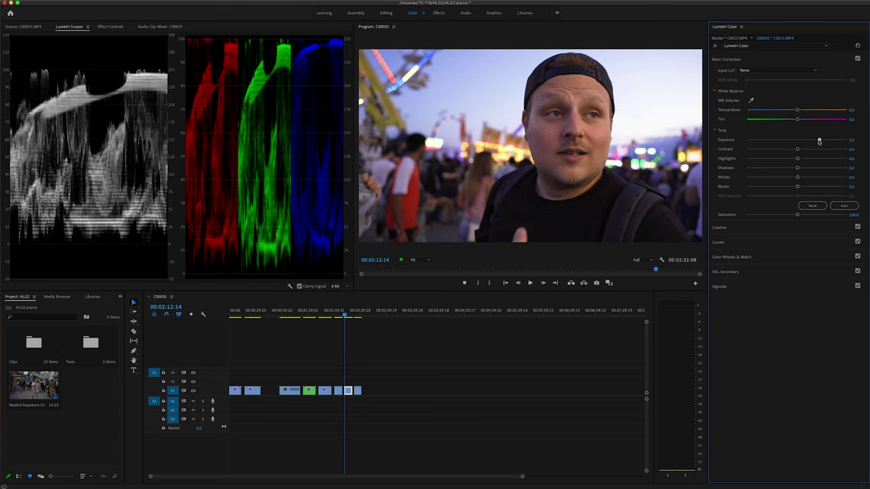
left_click_drag(817, 142, 813, 145)
left_click_drag(798, 186, 810, 151)
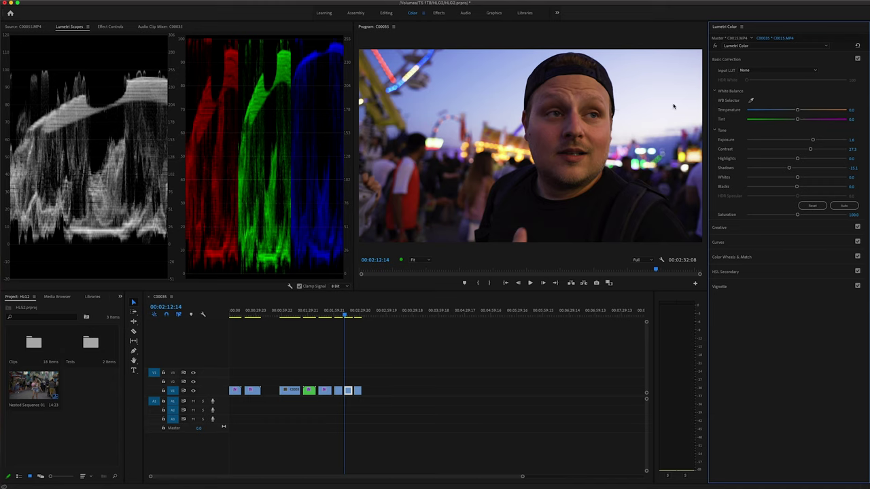
Step: Cool the Temperature to -21.4, set Saturation to 120, and briefly preview the clip
left_click_drag(797, 111, 786, 111)
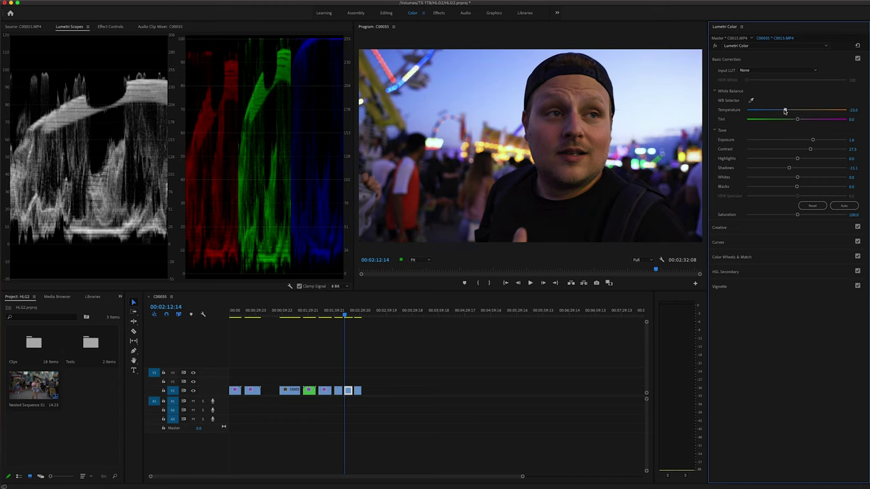
left_click(855, 215)
type("120")
key("Return")
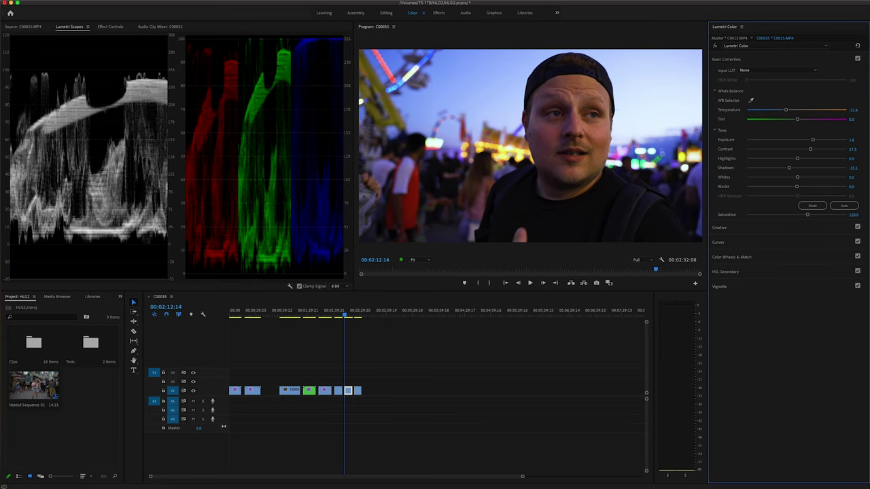
key("space")
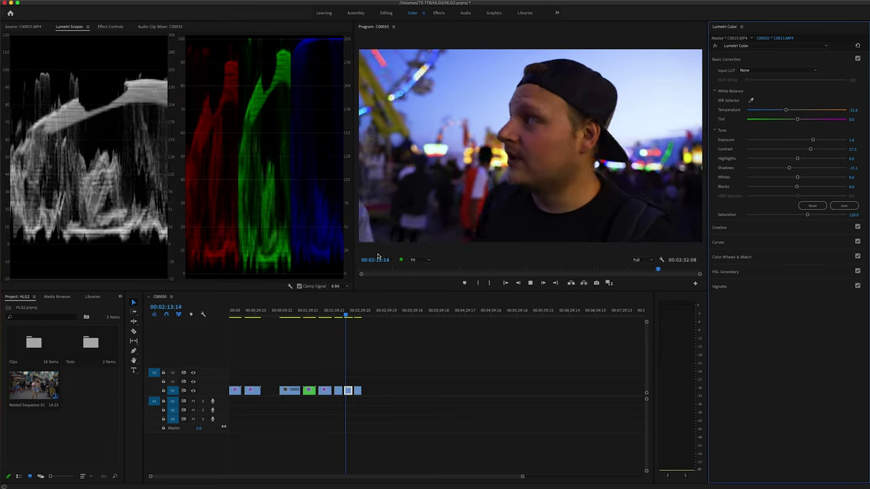
key("space")
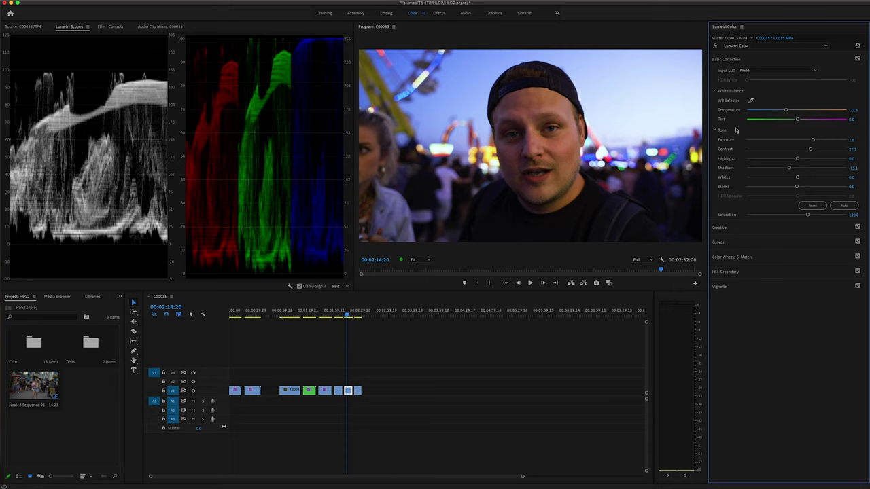
left_click(732, 256)
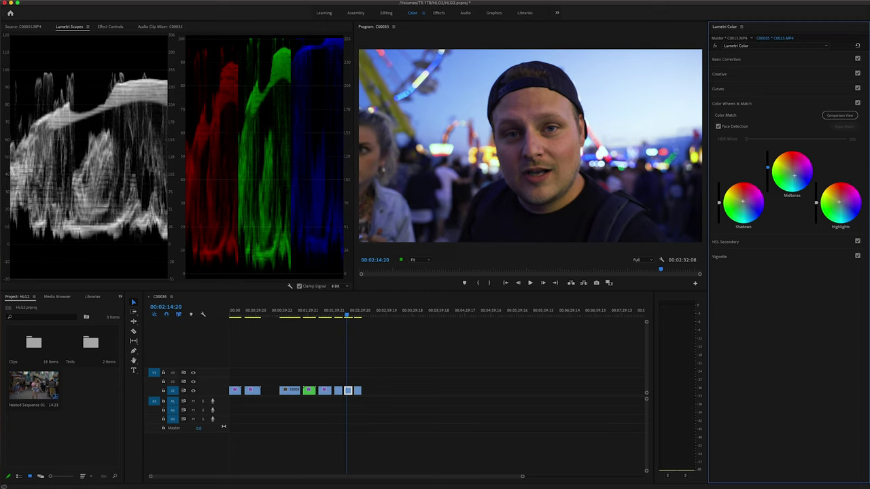
Step: Lower the Shadows colour-wheel level and play the carnival clip back enlarged
left_click_drag(719, 203, 719, 208)
key("space")
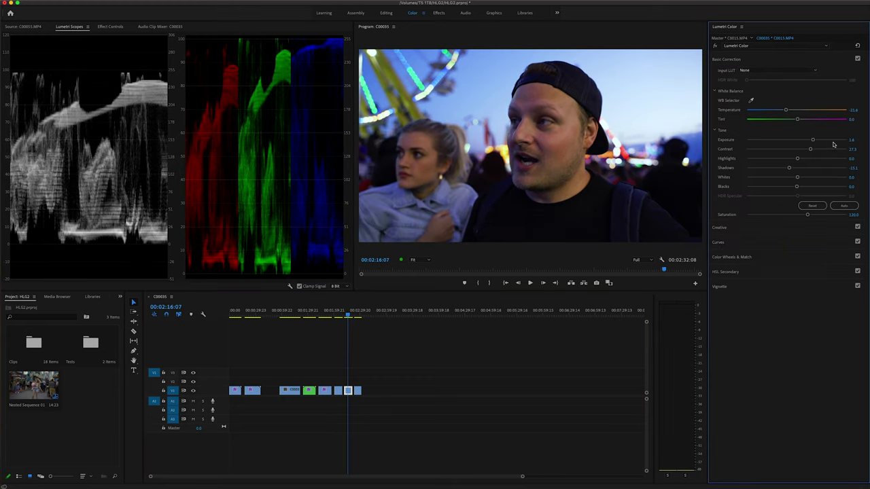
Step: Reset the carnival clip's Exposure to 0 and select the NINJAV indoor window clip
left_click(856, 139)
type("0")
key("Return")
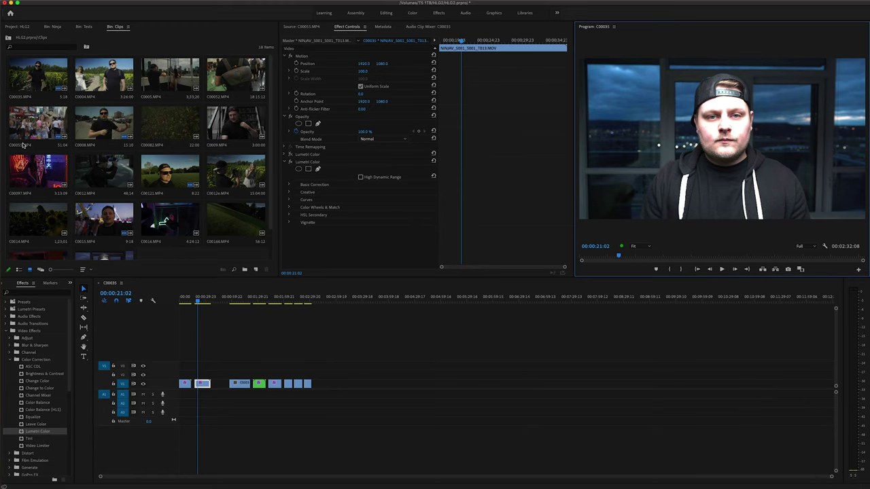
left_click(206, 384)
Step: Switch to the Color workspace and make the Program Monitor wider and the scopes taller
left_click(417, 13)
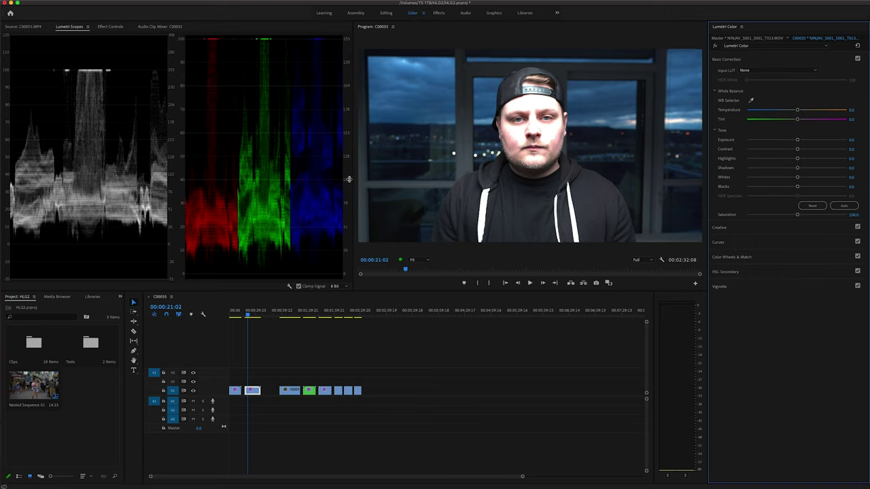
left_click_drag(352, 181, 263, 183)
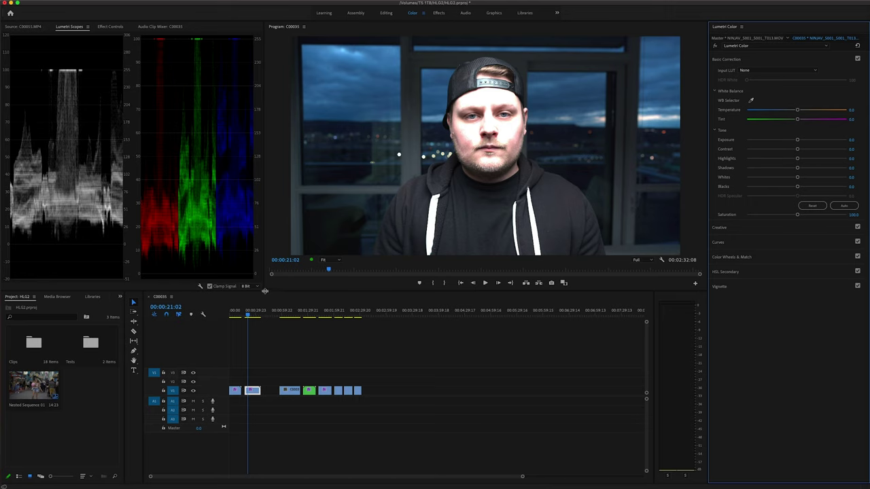
left_click_drag(265, 291, 264, 370)
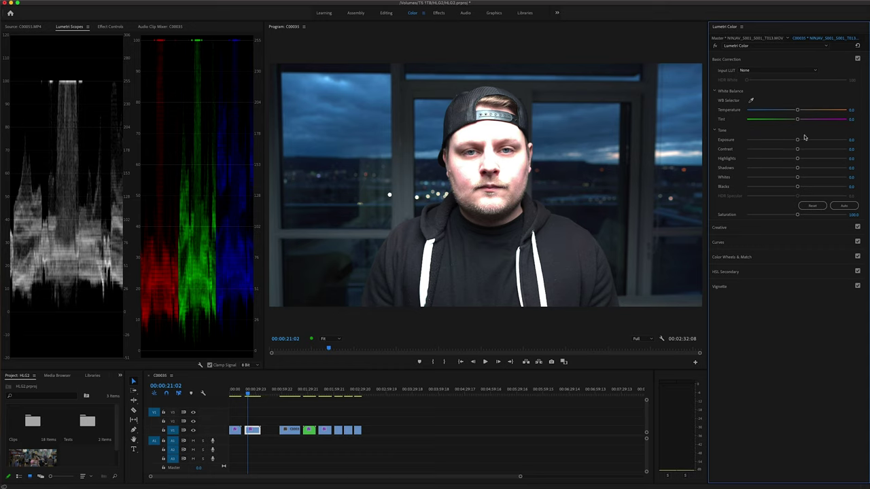
Step: Set the indoor clip's Exposure to -1.0, Highlights to about -13.8 and Blacks to about -3.6
left_click_drag(797, 140, 775, 139)
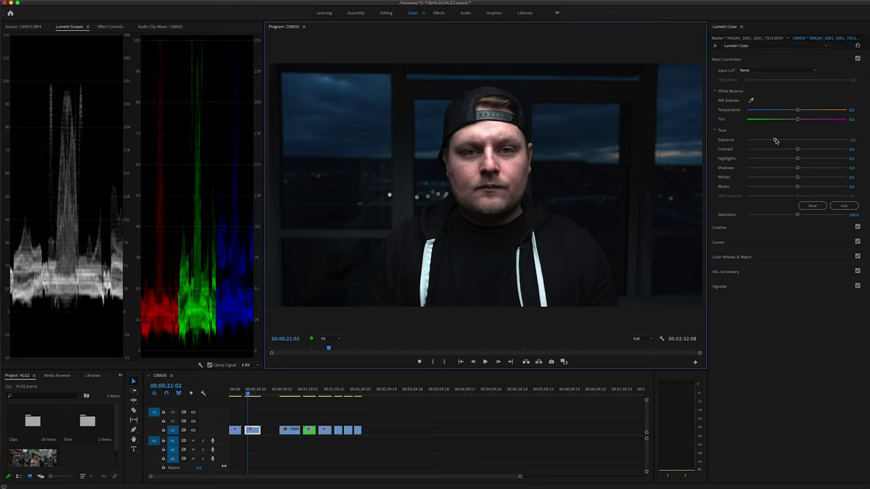
left_click_drag(776, 140, 776, 140)
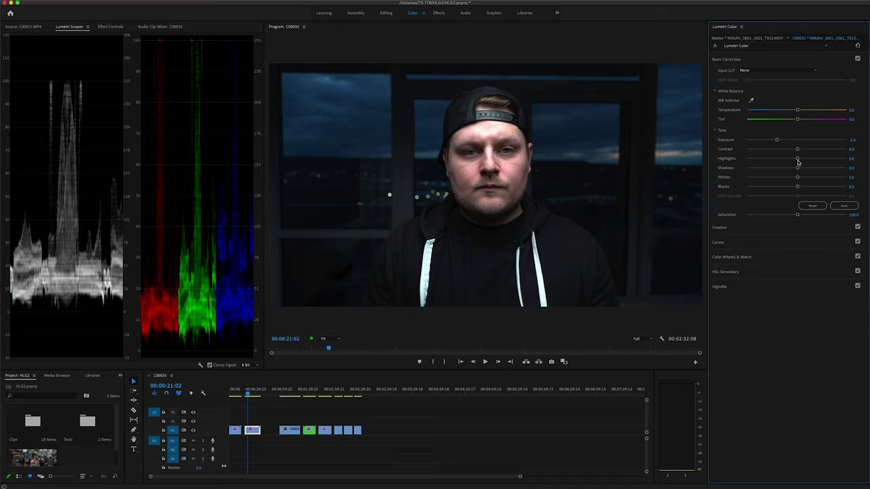
left_click_drag(797, 161, 814, 149)
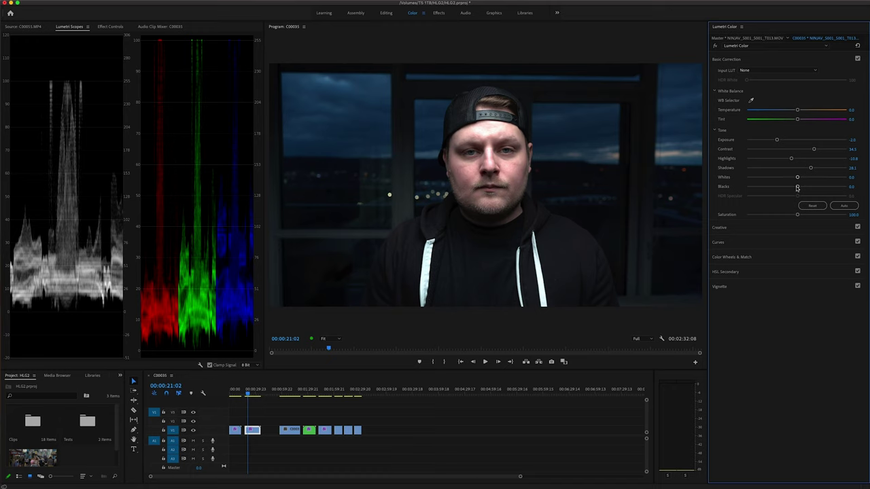
left_click_drag(797, 186, 795, 187)
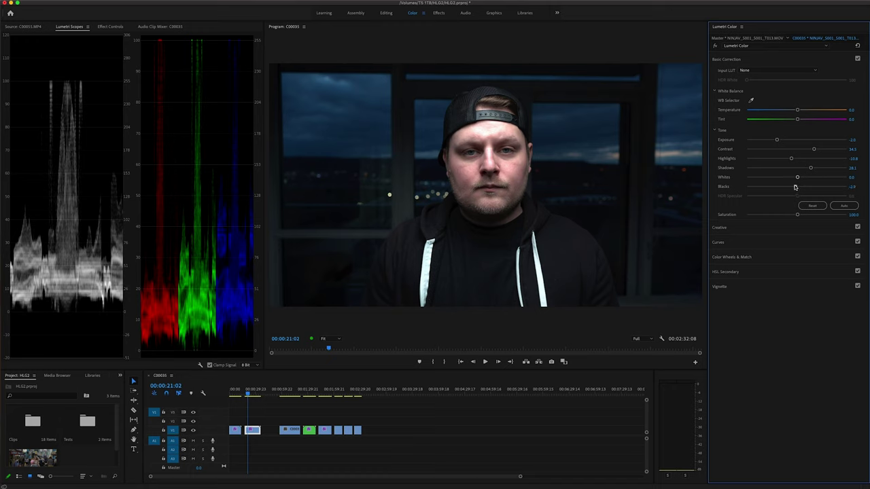
Step: Lift Shadows and Midtones in Color Wheels & Match, then lower Exposure to about -1.3
left_click(721, 257)
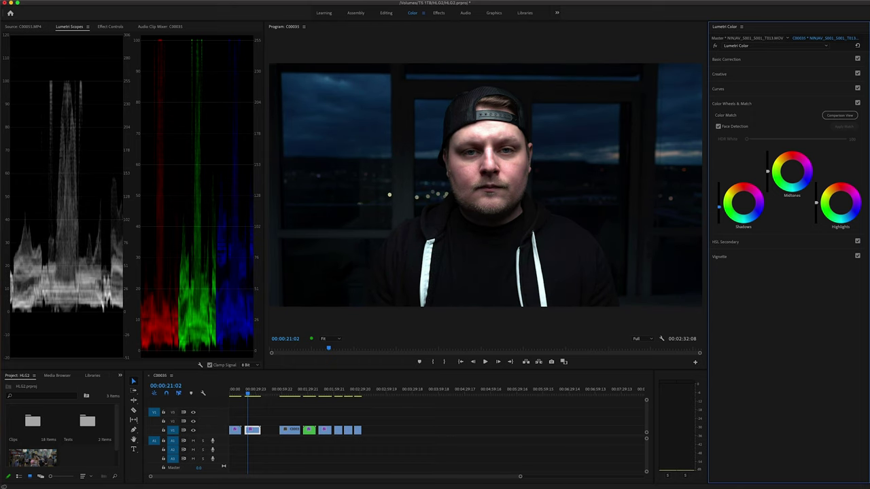
left_click_drag(719, 206, 720, 203)
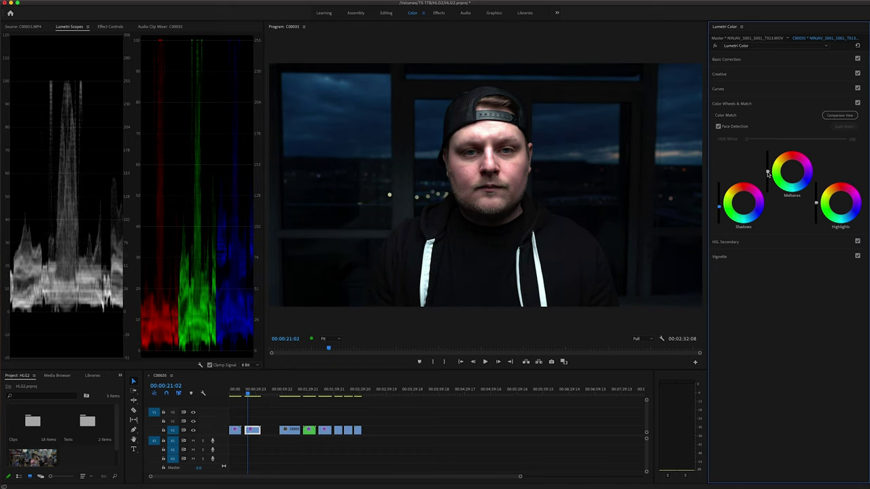
left_click_drag(768, 174, 766, 175)
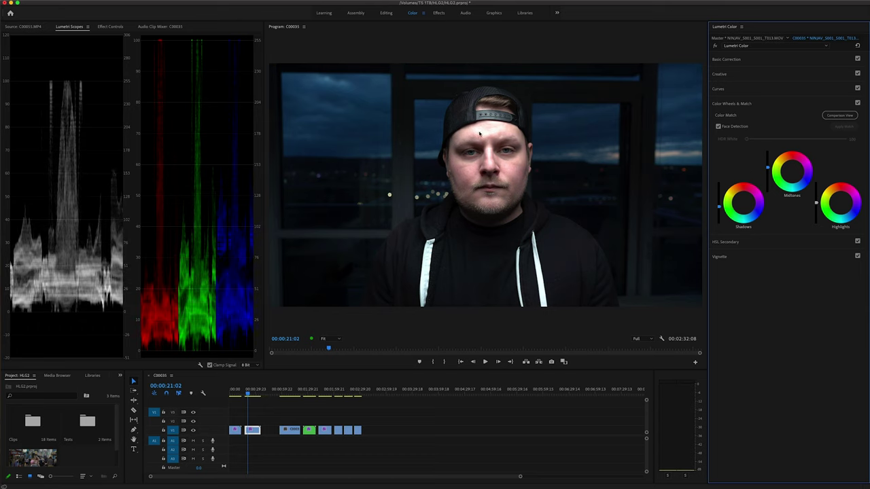
left_click(747, 61)
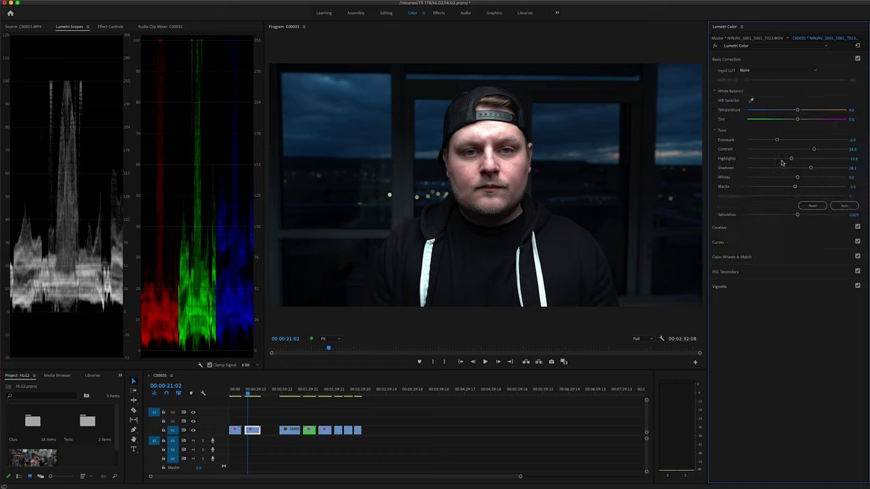
left_click_drag(777, 140, 775, 141)
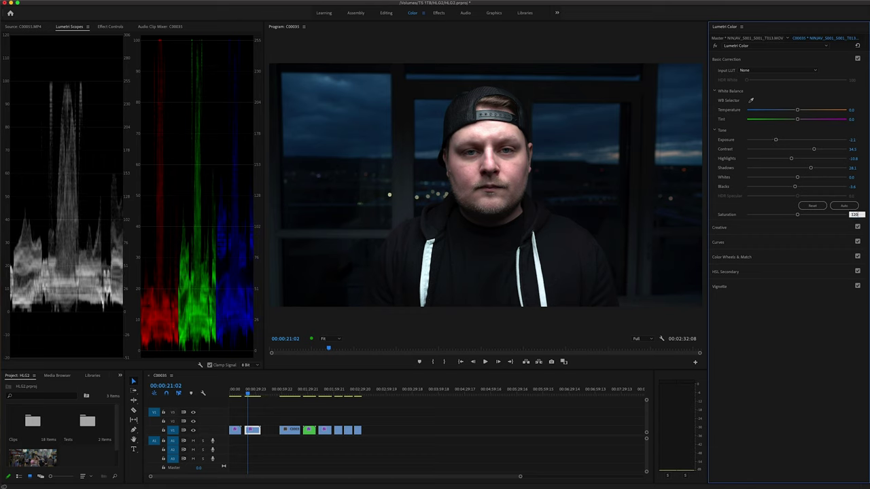
Step: Set Saturation to 120, Contrast to 37.4 and Temperature to 3.6, then bypass the grade
key("Return")
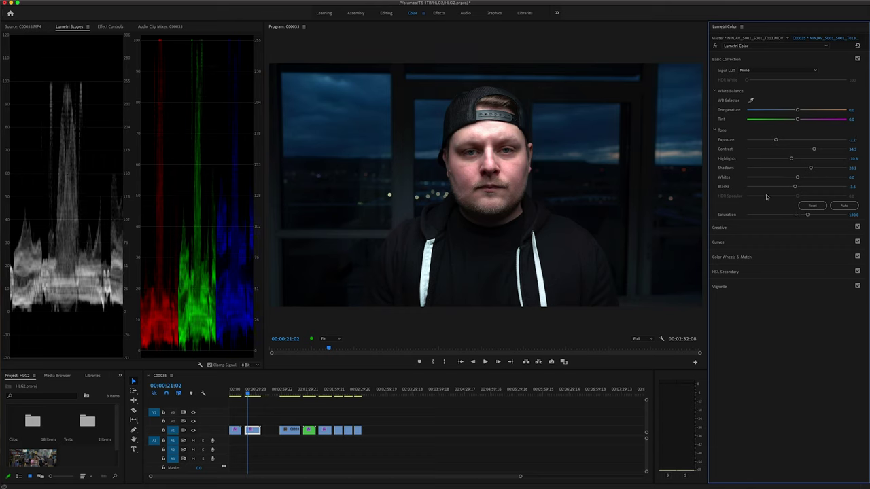
left_click_drag(816, 150, 815, 151)
left_click_drag(800, 111, 799, 110)
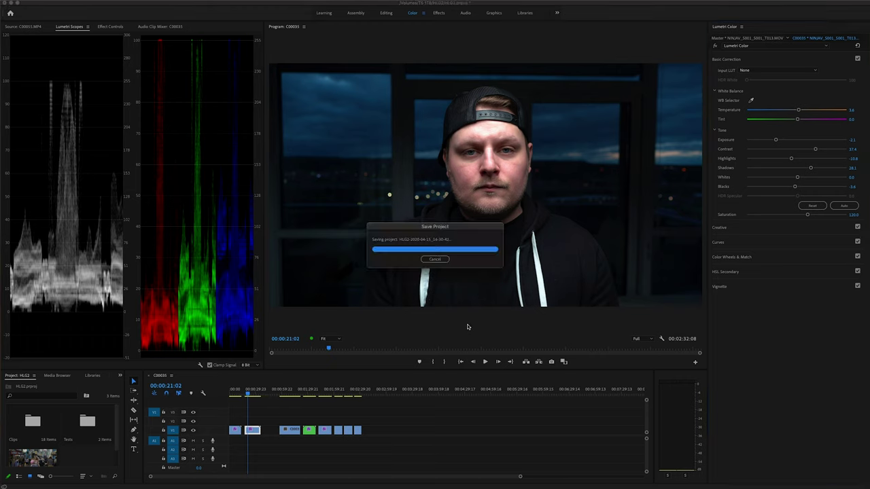
left_click(714, 45)
Step: Toggle the Lumetri fx bypass repeatedly to compare the window and first clips with their originals
left_click(715, 46)
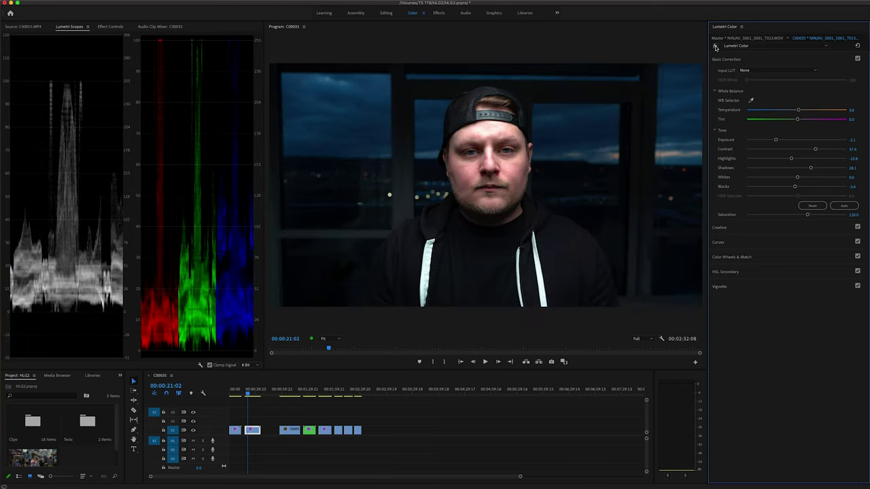
left_click(715, 46)
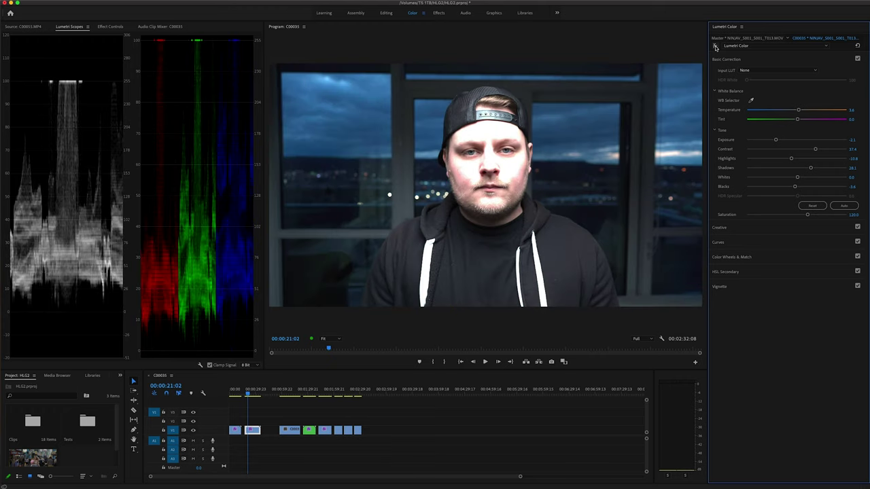
left_click(715, 46)
left_click(715, 46)
left_click_drag(236, 393, 230, 392)
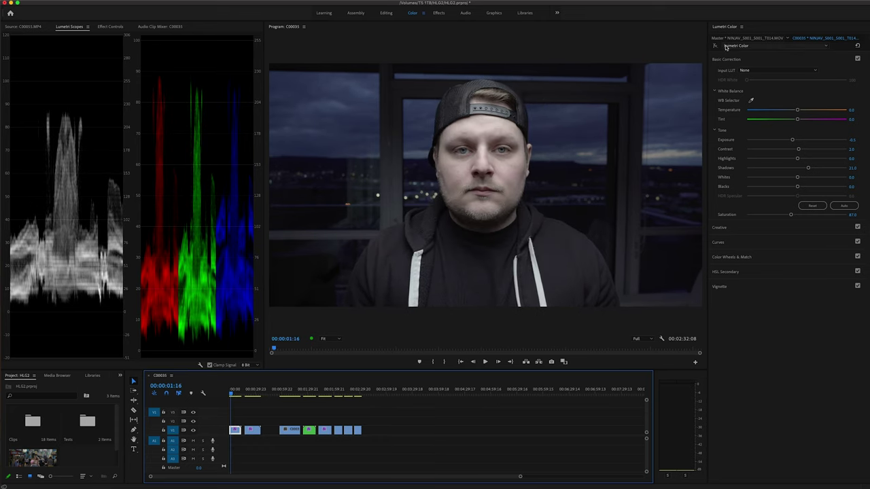
left_click(716, 45)
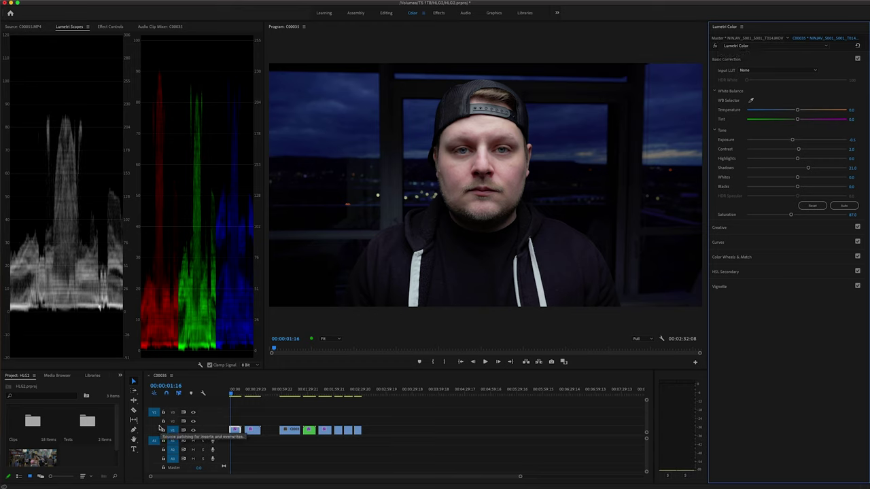
Step: Play and scrub between the graded clips, then turn on Comparison View with Shift+C
key("space")
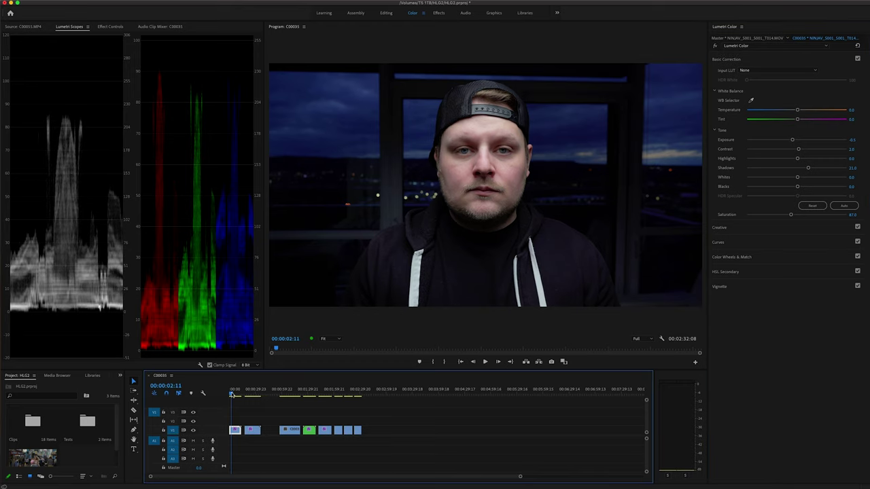
left_click(232, 395)
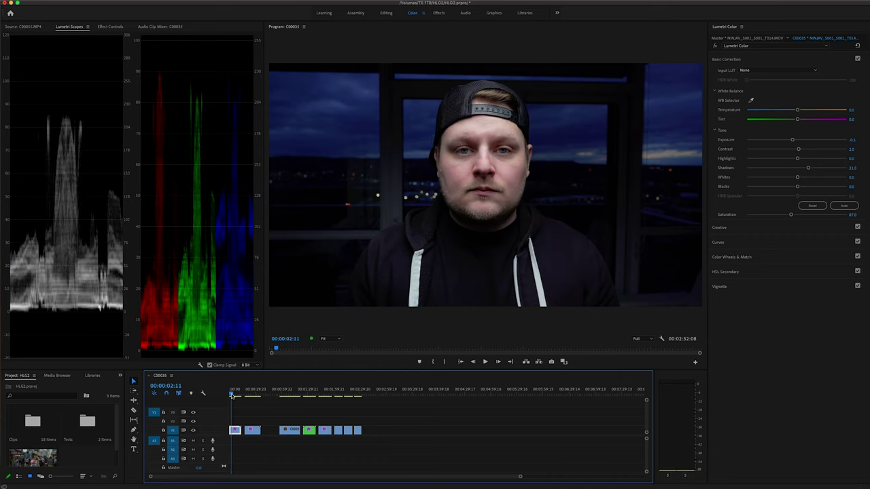
left_click(231, 396)
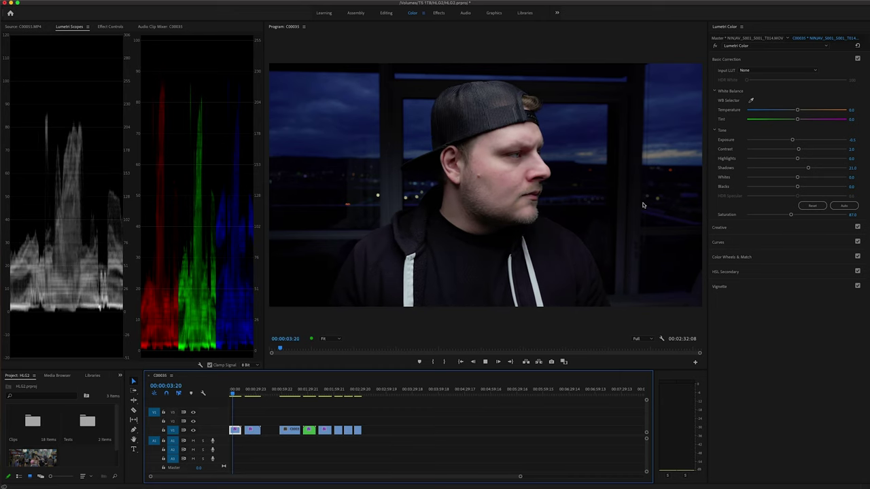
key("space")
left_click(252, 393)
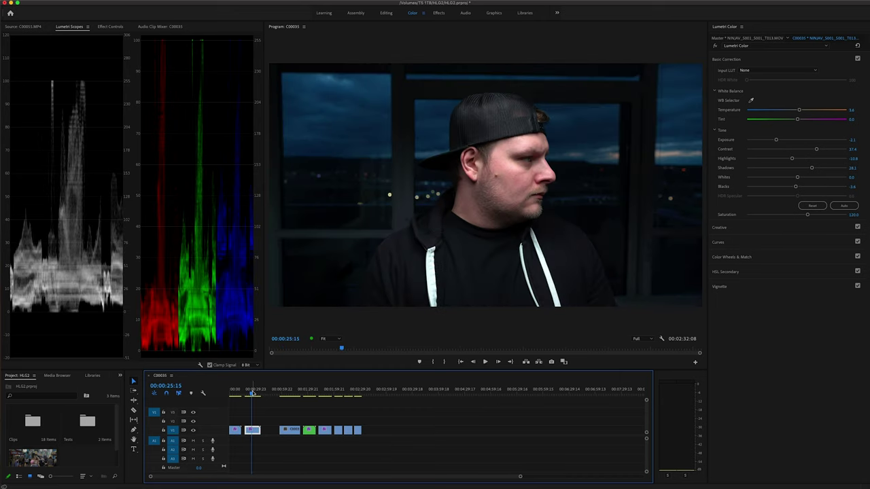
left_click_drag(251, 393, 236, 393)
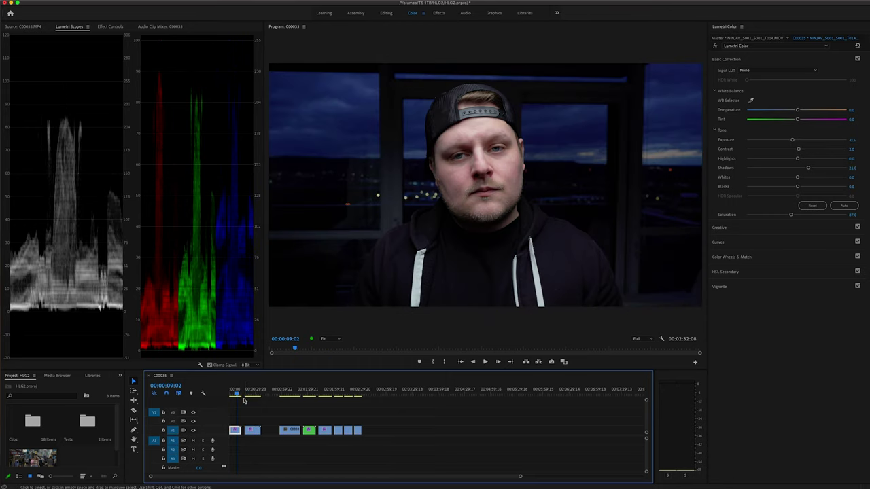
left_click(236, 394)
left_click_drag(259, 390, 256, 390)
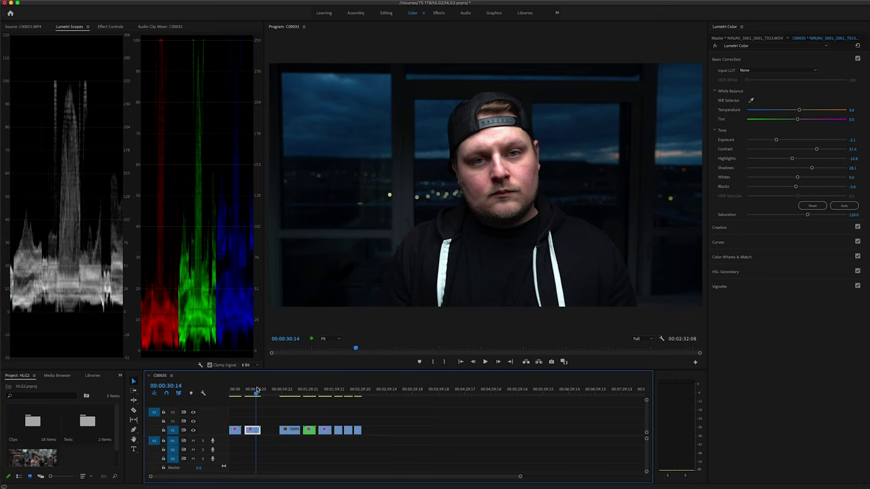
key("space")
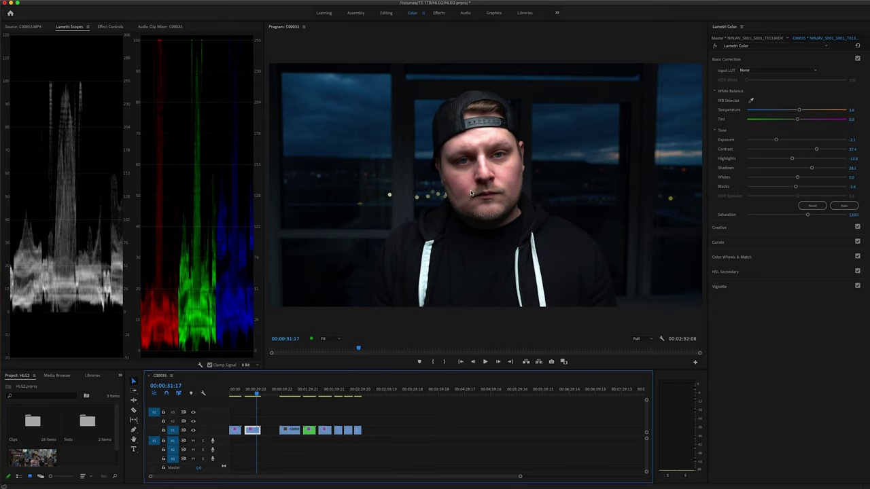
left_click(238, 393)
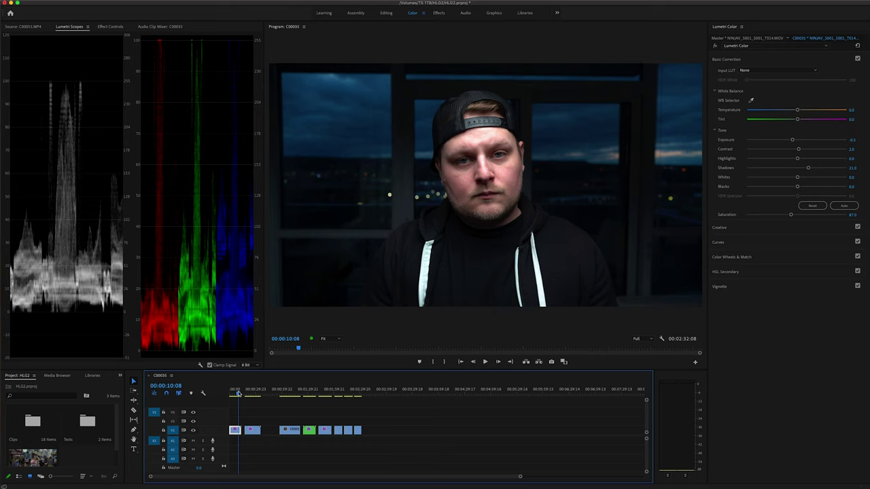
key("shift+c")
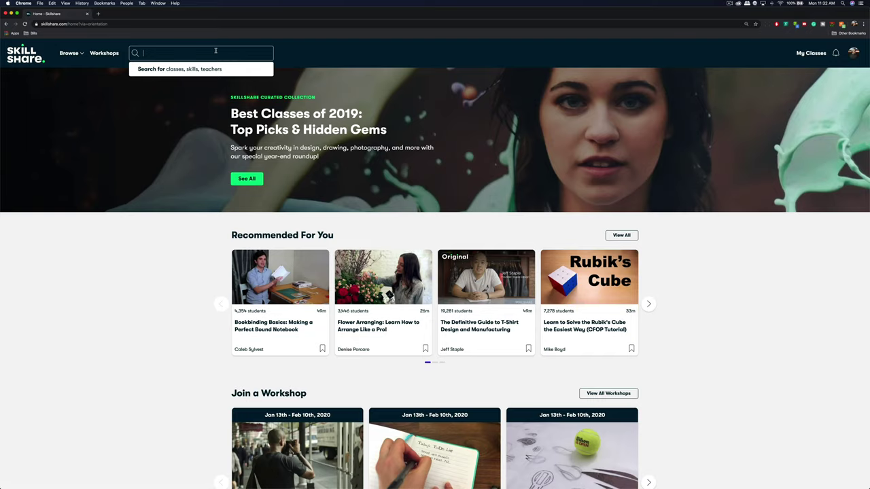
Step: Search Skillshare for 'photography'
type("photo")
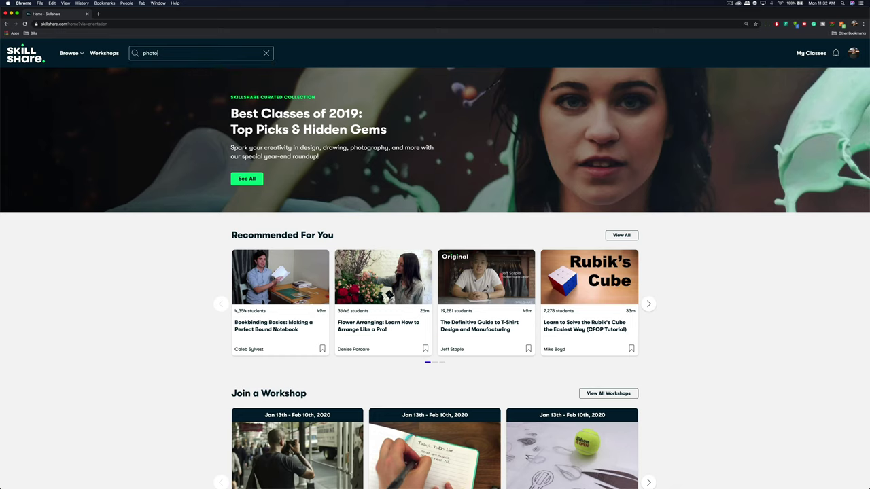
type("graphy")
key("Return")
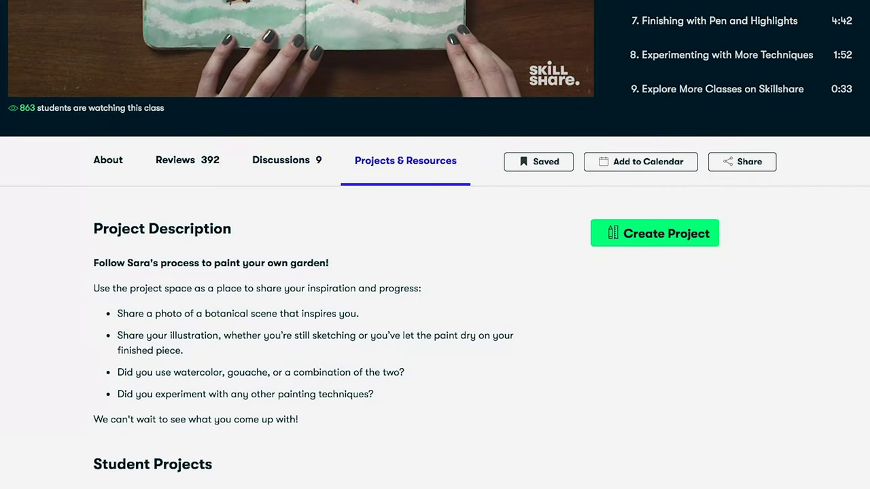
Step: Scroll down the class page to its Student Projects
scroll(435, 271, "down", 5)
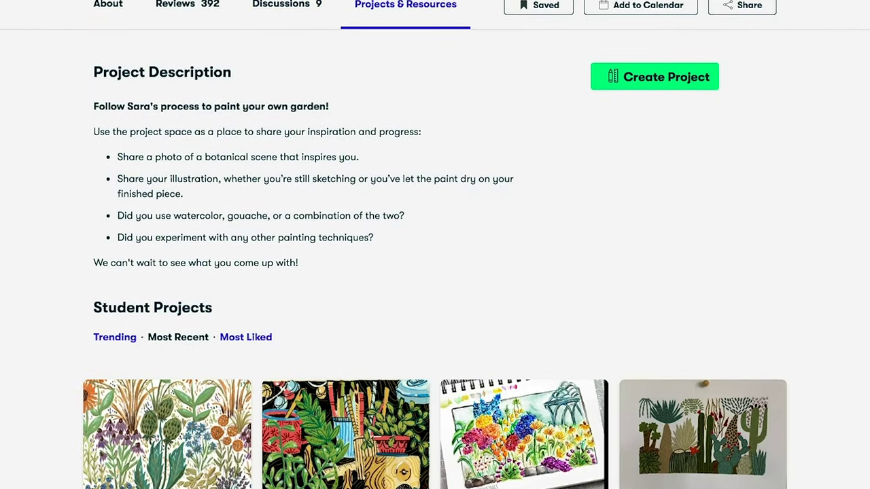
scroll(435, 272, "down", 5)
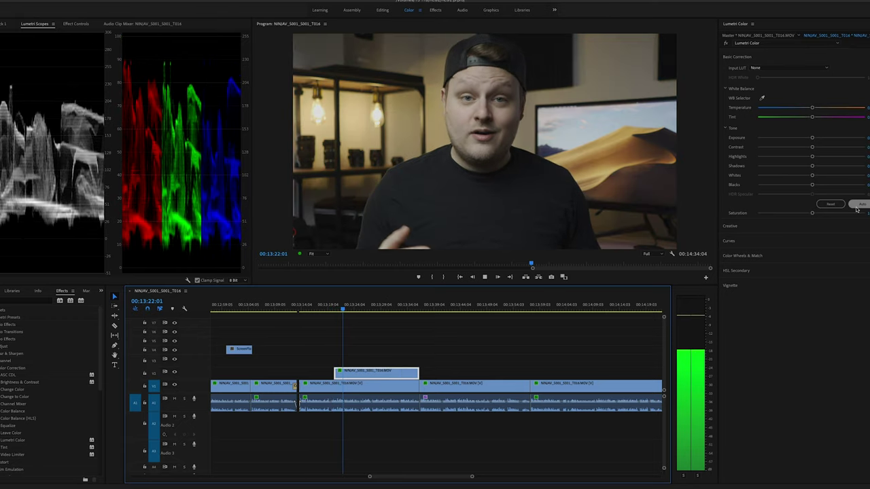
Step: Darken the NINAV clip's shadows and nudge its tint slightly in Basic Correction
left_click(868, 213)
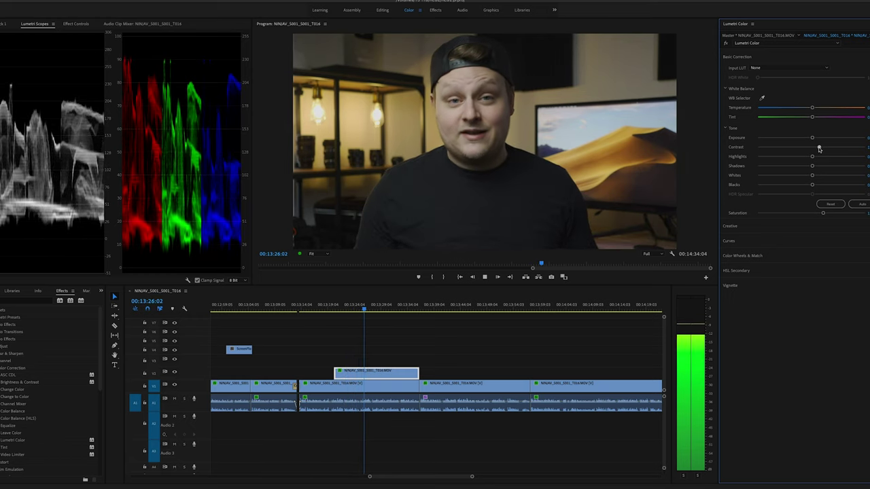
left_click_drag(812, 166, 800, 167)
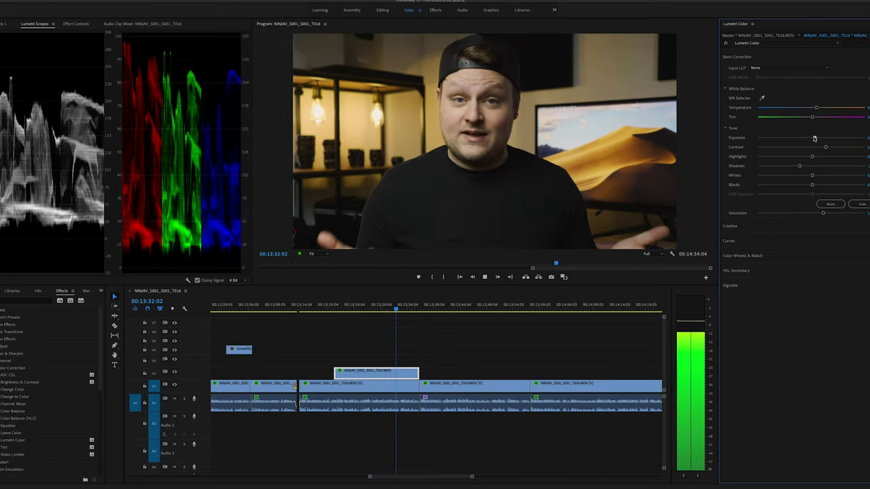
left_click_drag(815, 117, 817, 118)
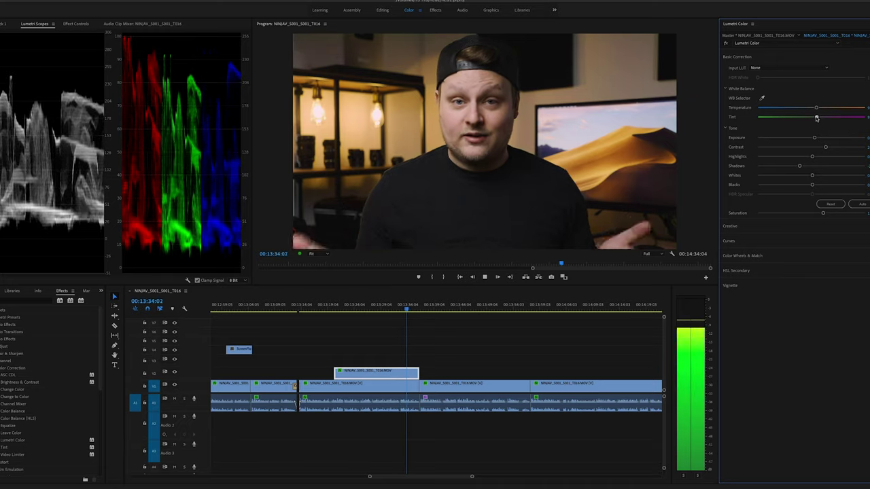